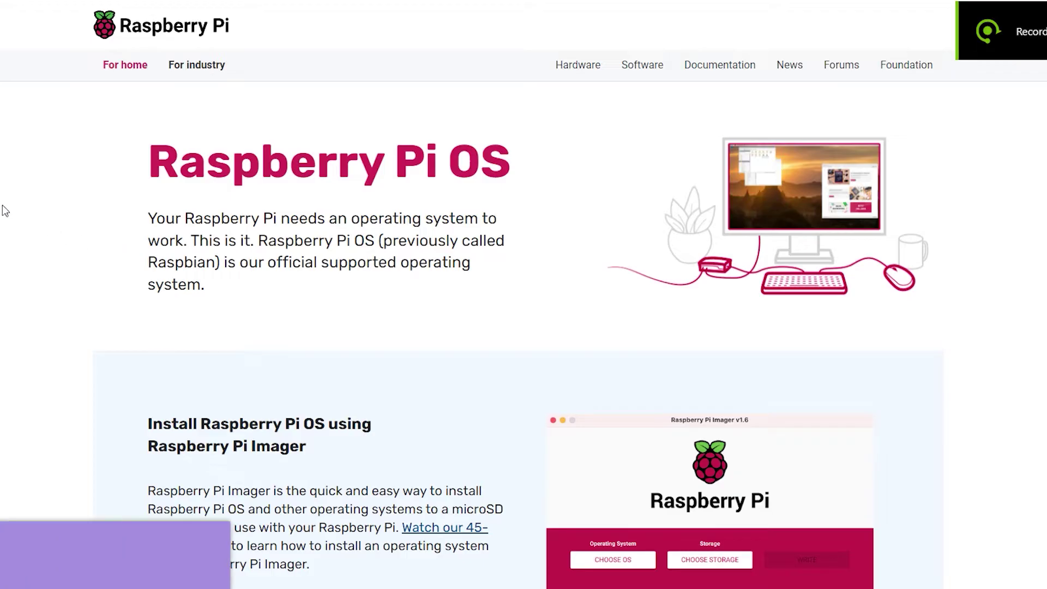
Scroll down the Raspberry Pi website to the Raspberry Pi Imager download for Windows
scroll(5, 210, "down", 4)
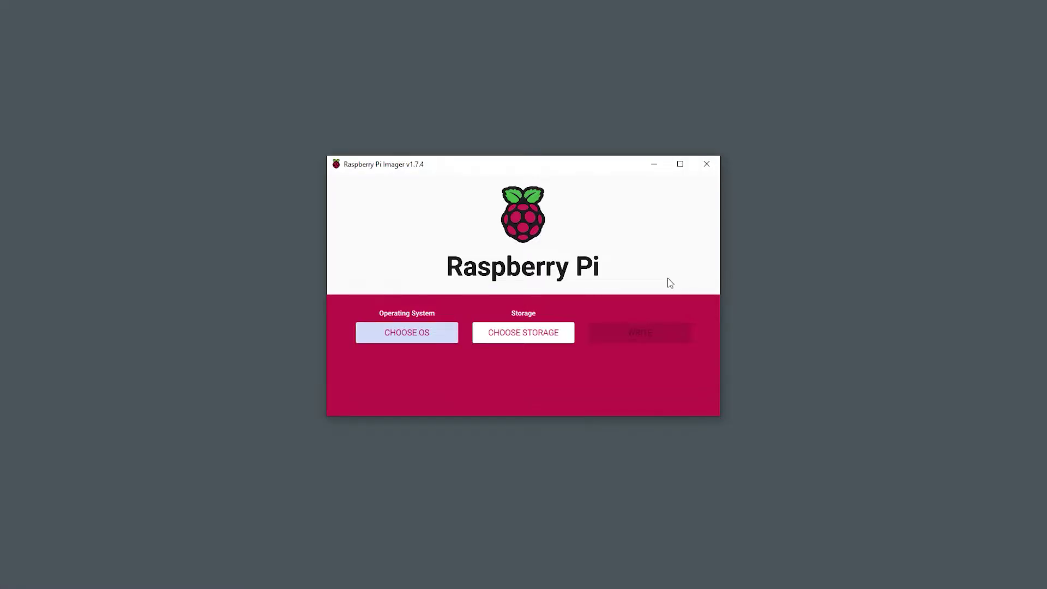
Choose Mainsail OS 1.1.1 32-Bit from Other specific-purpose OS > 3D printing as the OS
key("space")
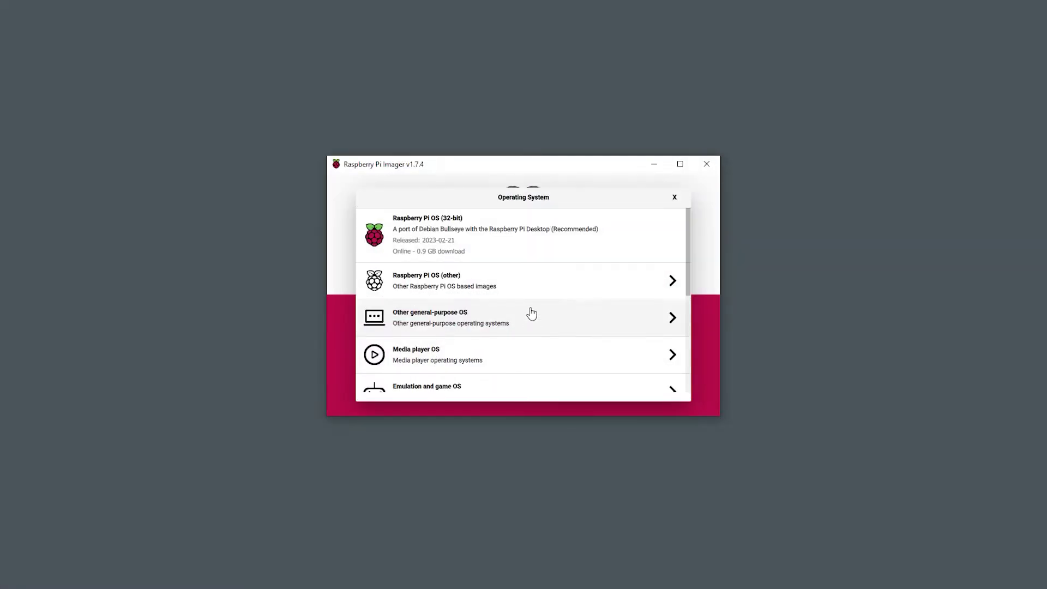
scroll(532, 311, "down", 5)
left_click(510, 286)
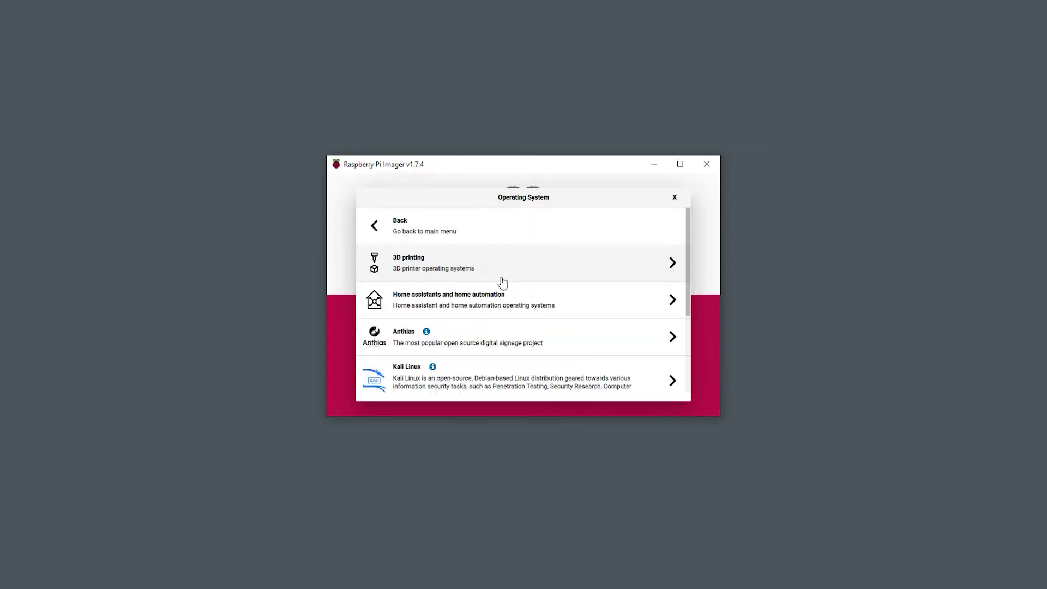
left_click(472, 275)
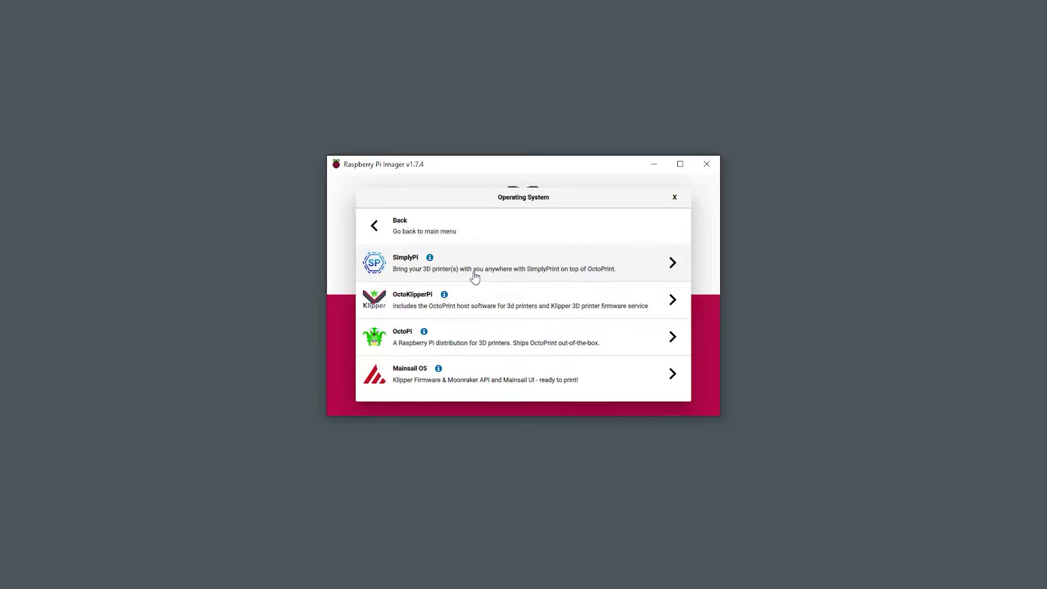
left_click(506, 380)
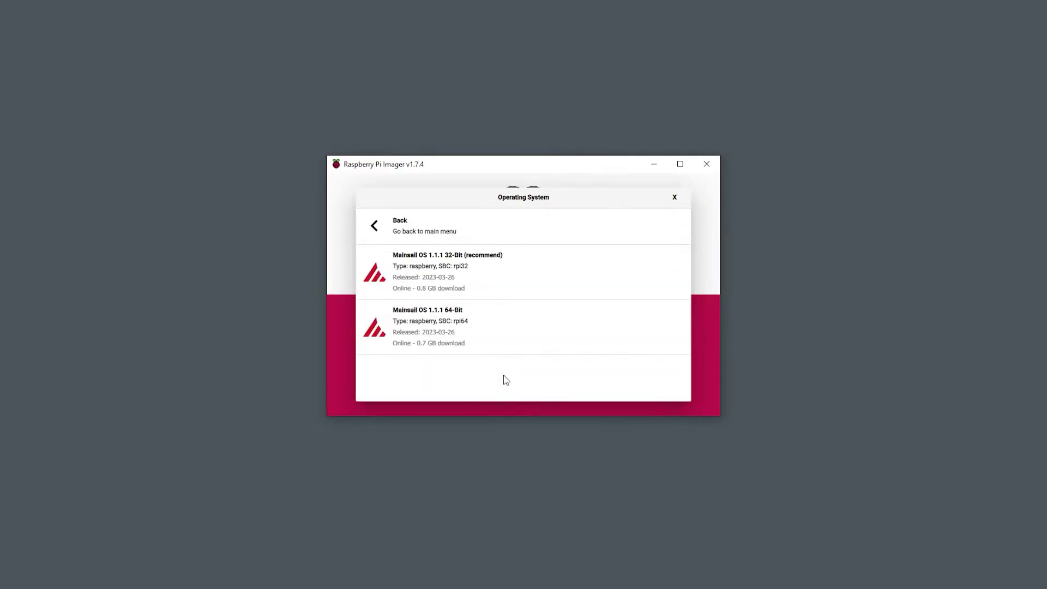
left_click(497, 274)
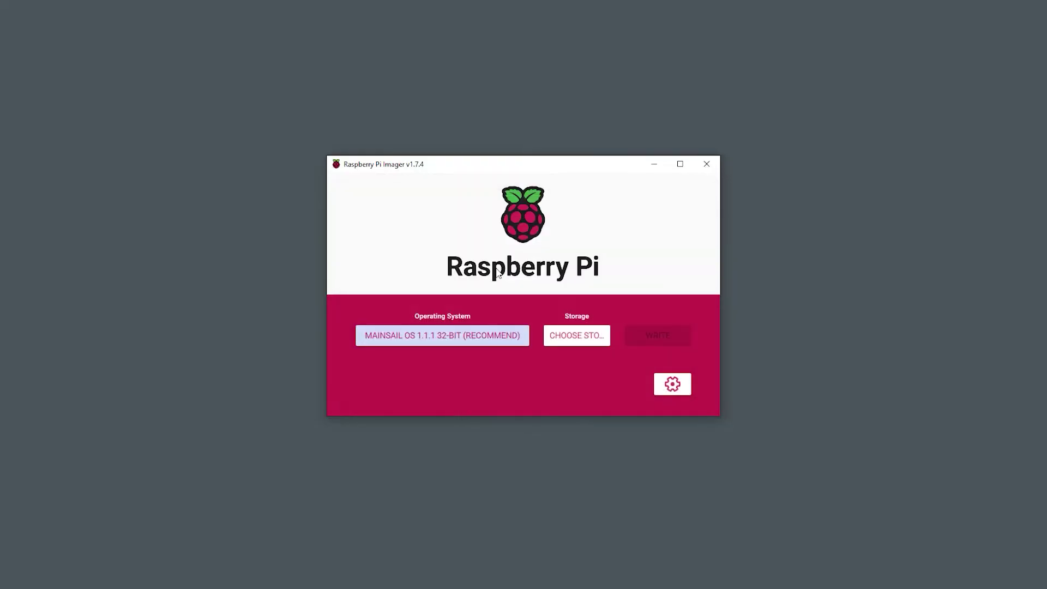
Select the 32 GB Generic USB device as storage and review the advanced hostname, SSH, Wi-Fi and locale options
left_click(568, 339)
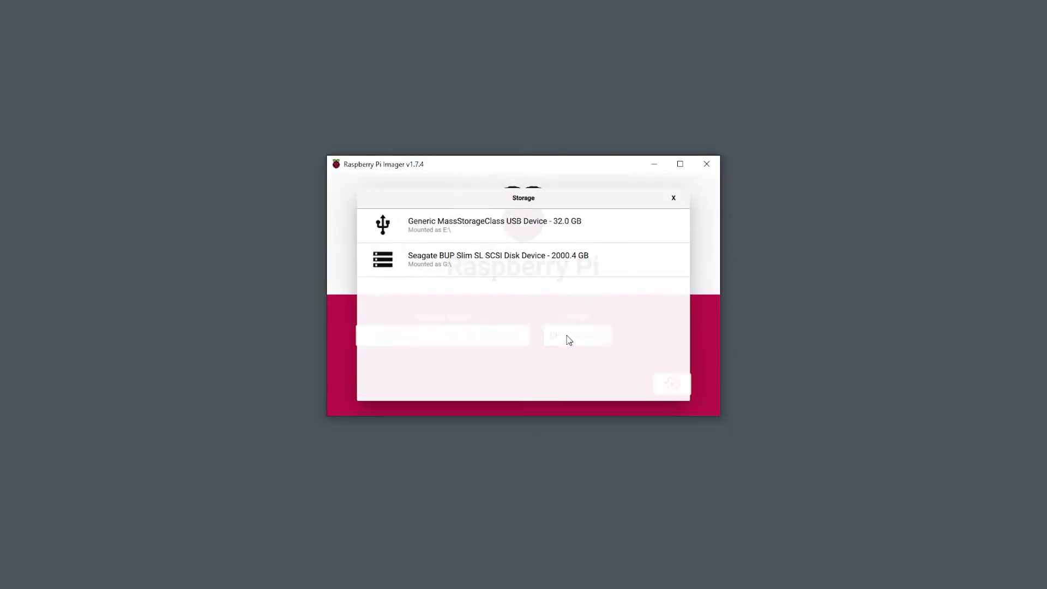
left_click(515, 236)
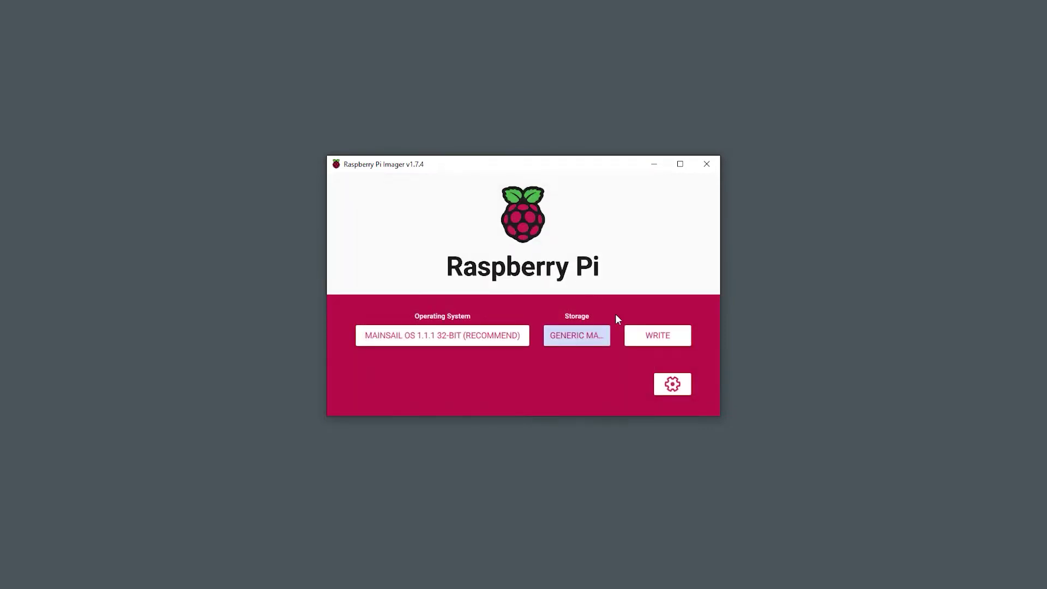
left_click(672, 384)
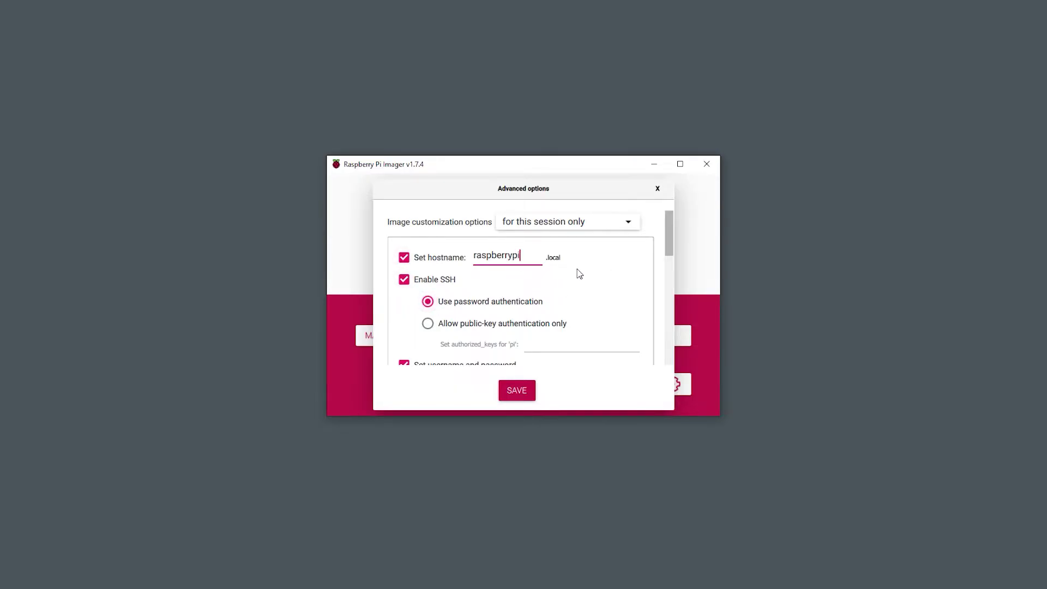
scroll(579, 271, "down", 3)
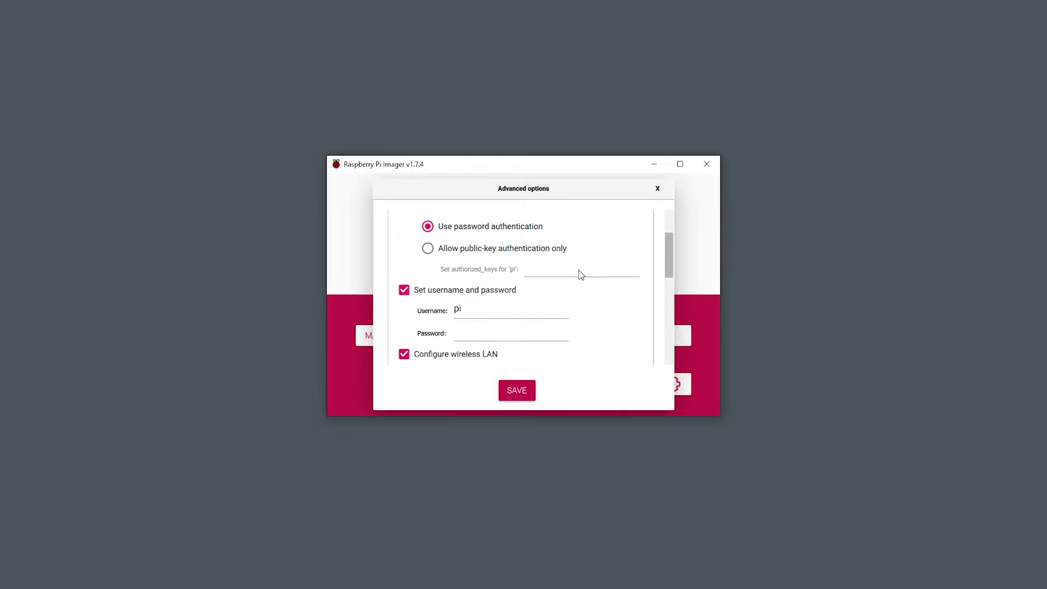
scroll(579, 271, "down", 5)
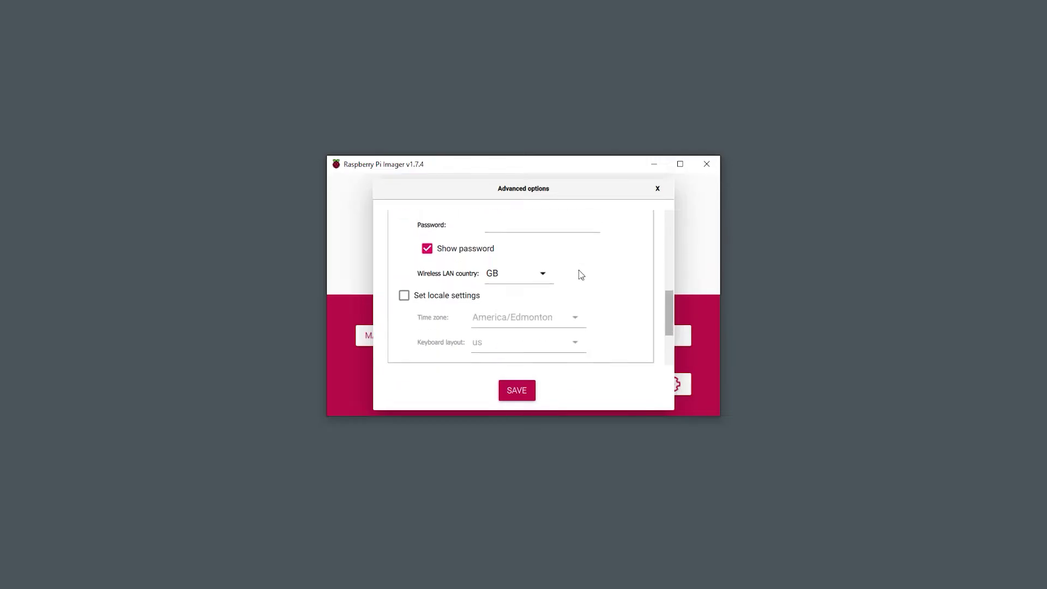
scroll(579, 271, "down", 1)
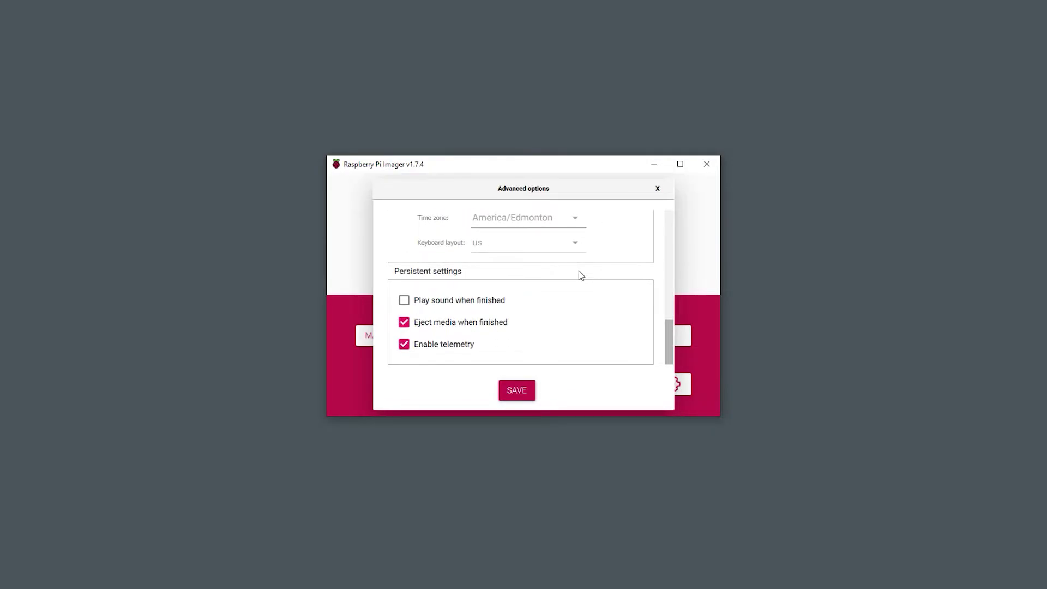
key("Escape")
Write Mainsail OS to the 32 GB USB device, confirming its data will be erased
left_click(658, 339)
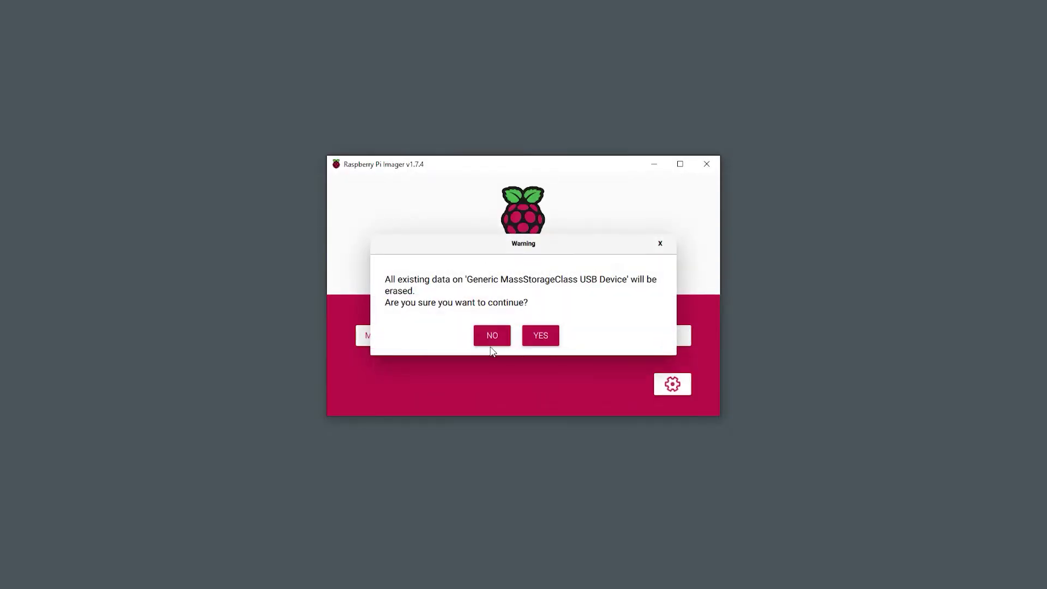
left_click(536, 335)
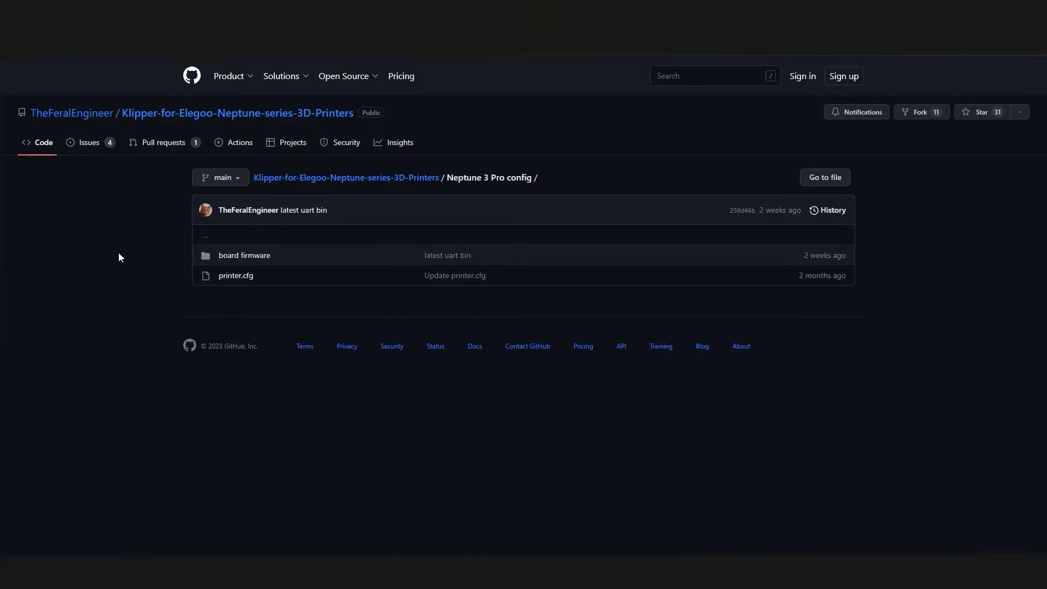
Get the Neptune 3 Pro USB-communication firmware ZNP_ROBIN_NANO.bin from GitHub onto USB drive E:
left_click(205, 211)
left_click(243, 256)
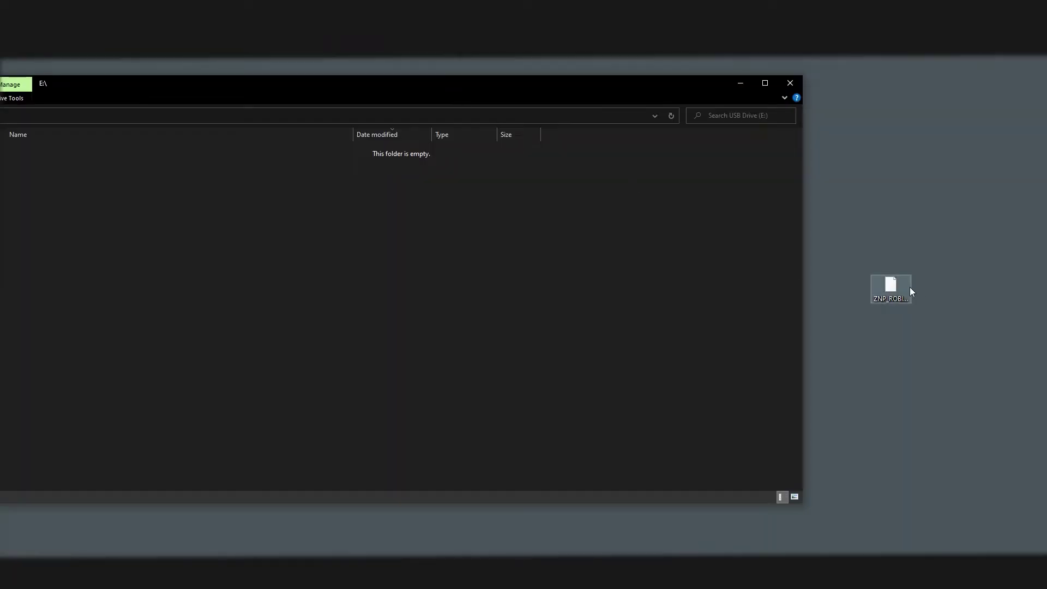
left_click_drag(897, 288, 299, 250)
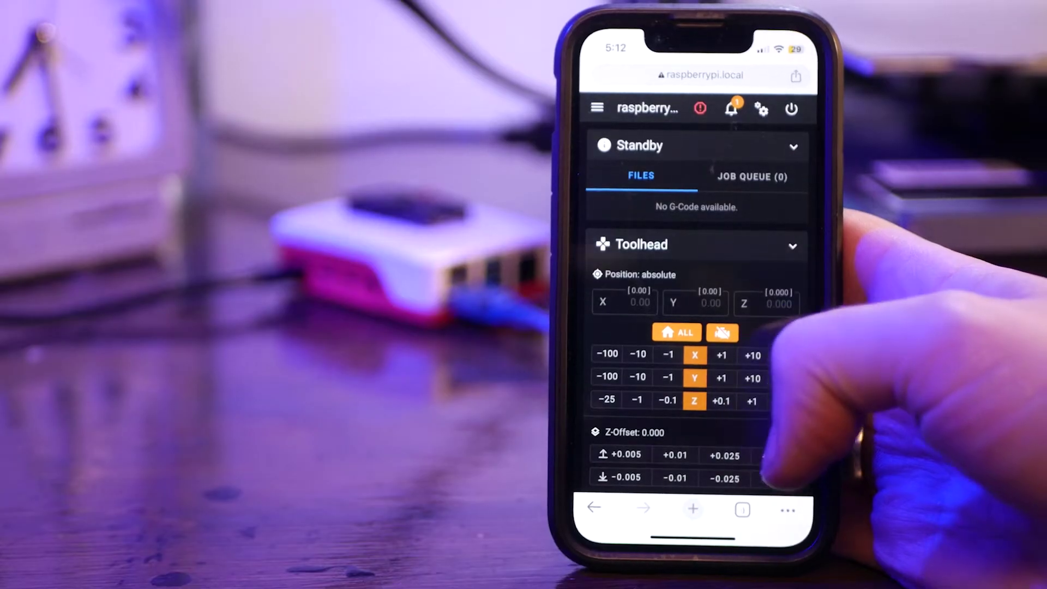
Home all printer axes with Home ALL in Mainsail's Toolhead panel
left_click(674, 334)
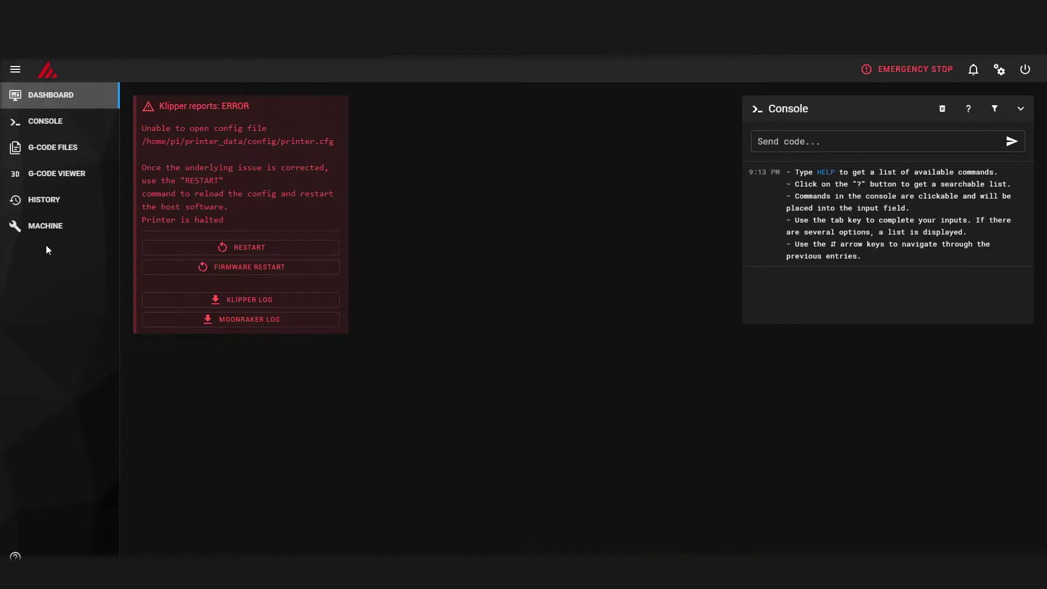
From the Machine page, create an empty printer.cfg in the Config Files folder
left_click(51, 231)
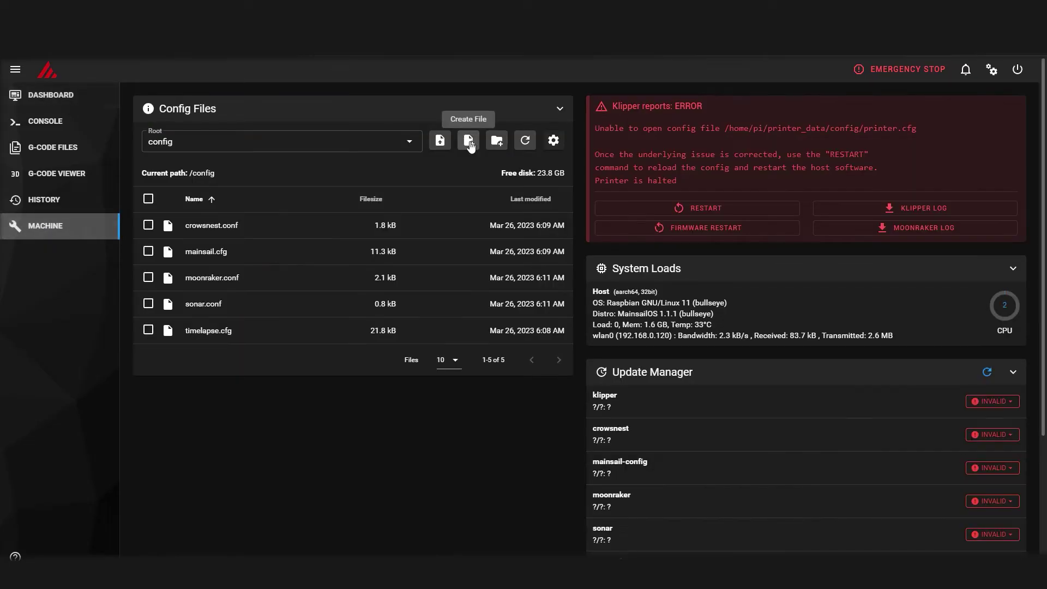
left_click(469, 143)
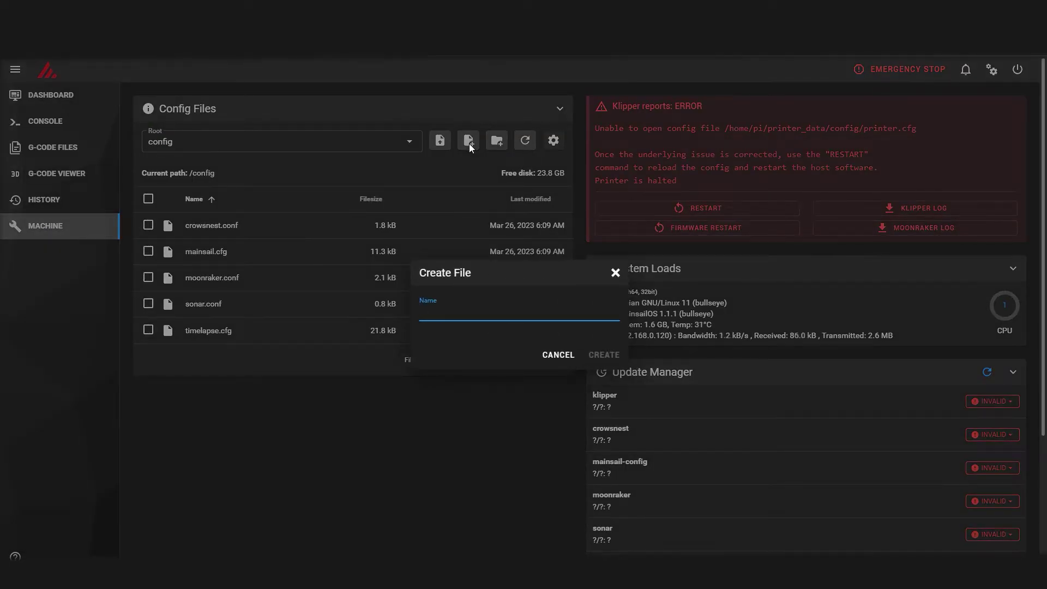
type("printer.cfg")
key("Return")
Paste the prepared Neptune 3 Pro configuration into printer.cfg and save it
left_click(208, 304)
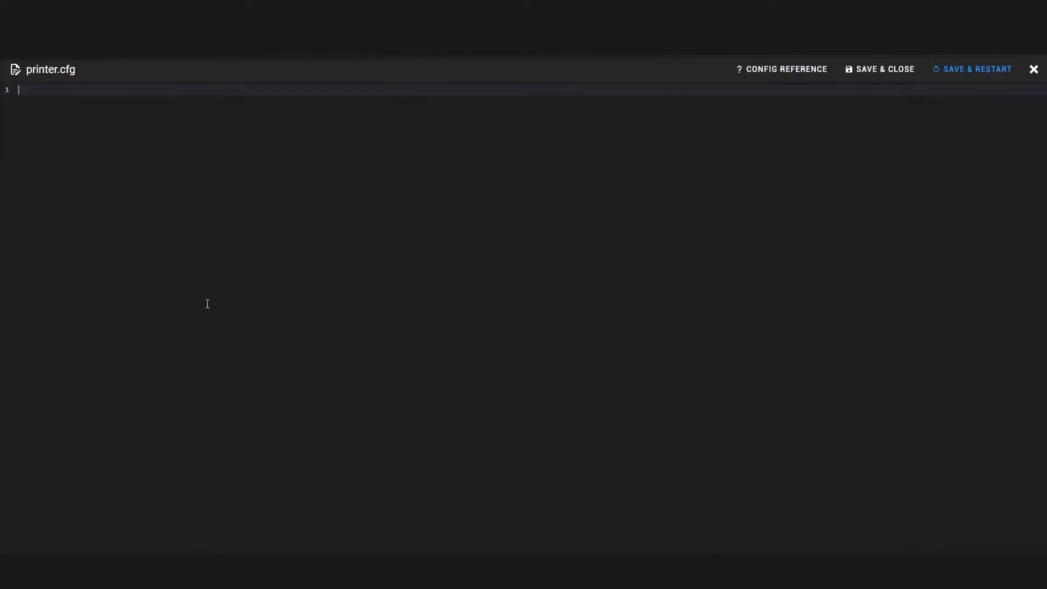
key("ctrl+v")
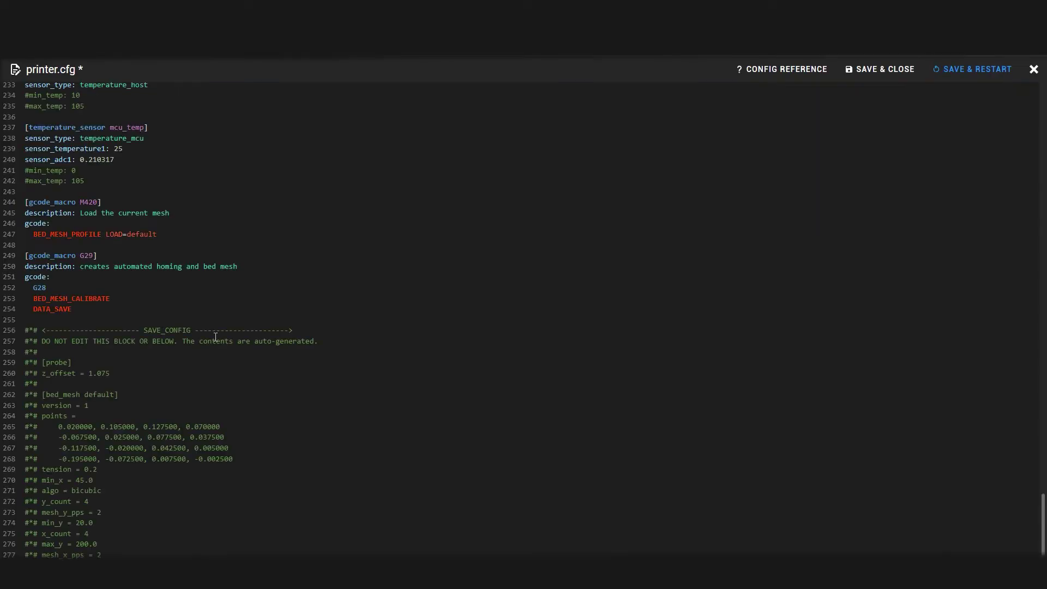
key("ctrl+Home")
key("ctrl+s")
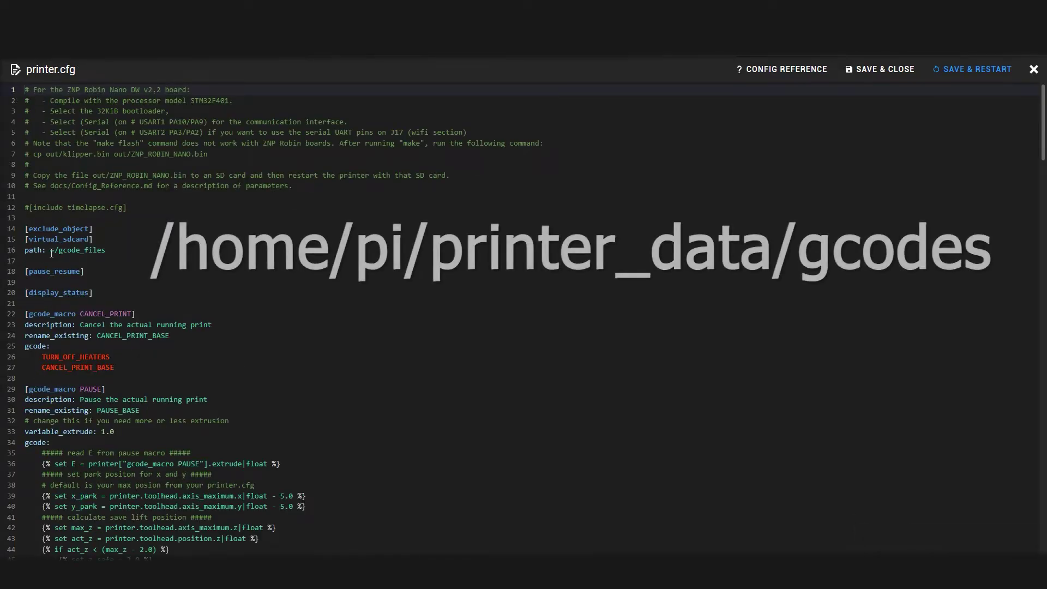
Set the virtual_sdcard path on line 16 to /home/pi/printer_data/gcodes, then save and restart Klipper
left_click(50, 252)
left_click(119, 256)
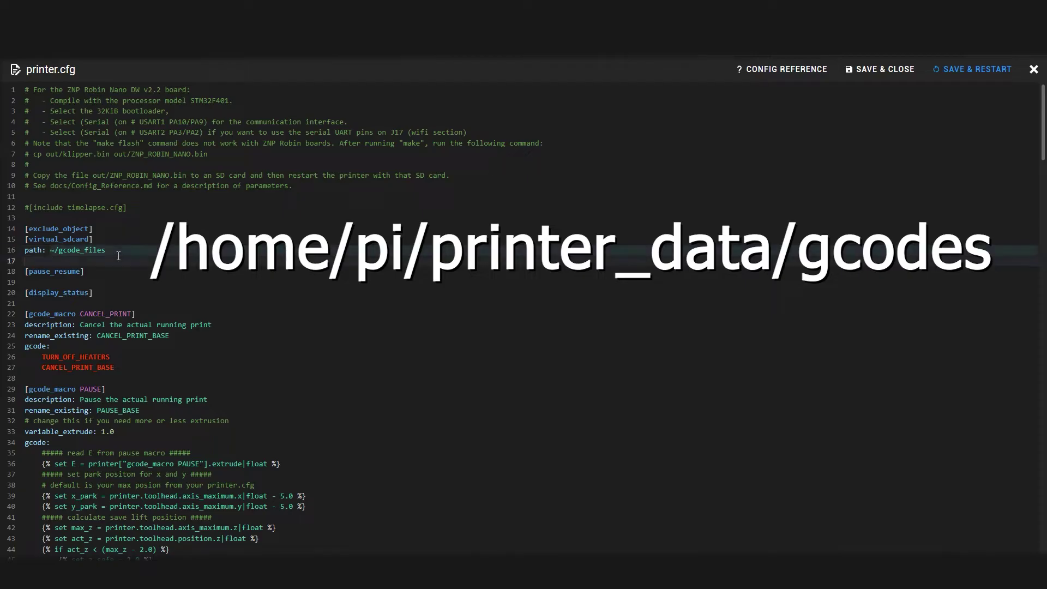
left_click(118, 250)
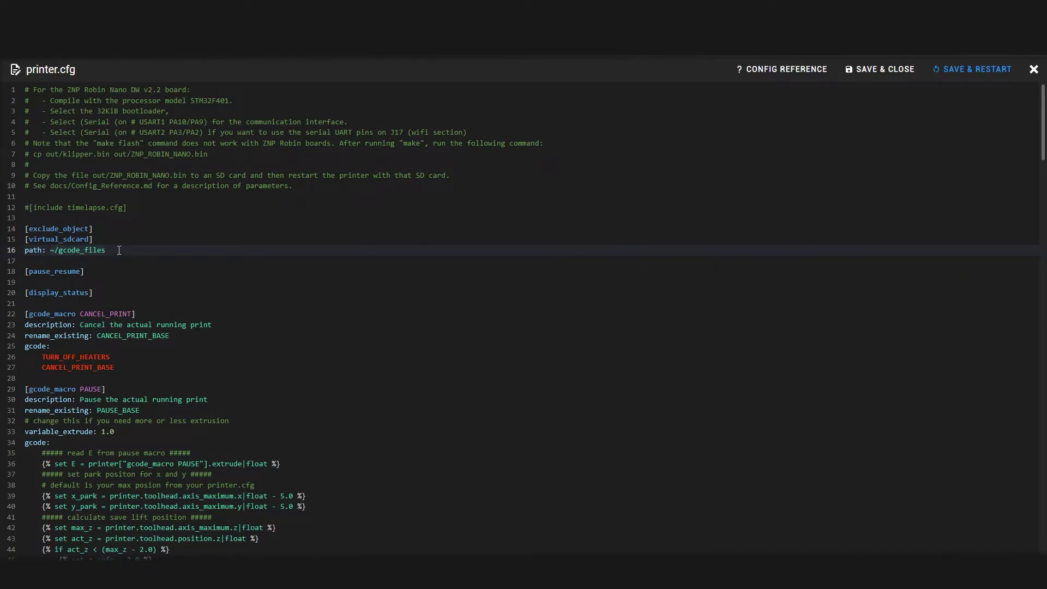
type("/home/pi/printer_data/gcodes")
scroll(182, 356, "down", 20)
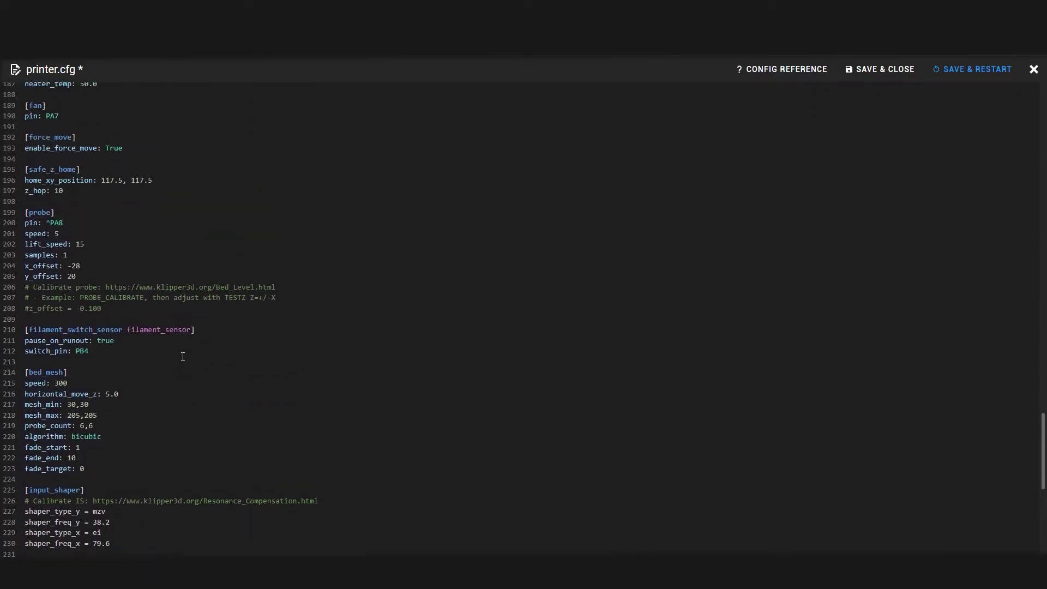
scroll(183, 357, "up", 5)
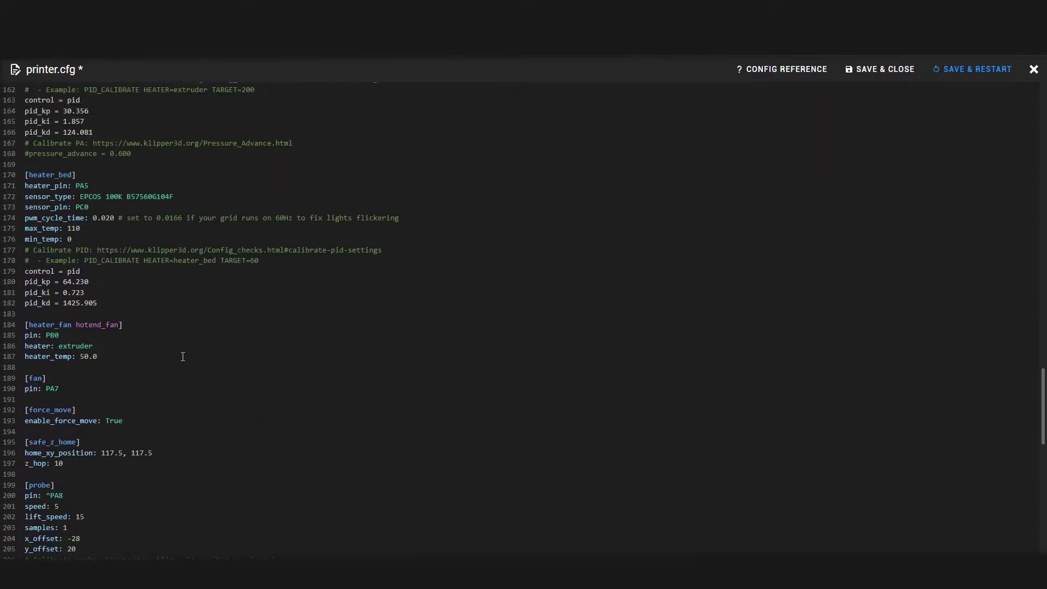
scroll(182, 357, "up", 2)
scroll(183, 356, "up", 7)
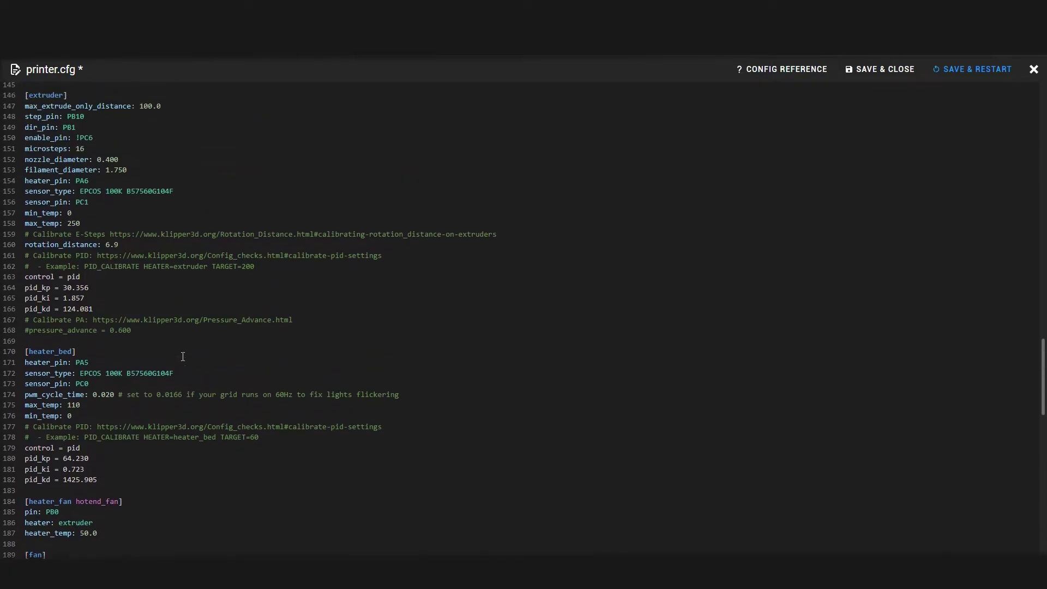
scroll(183, 357, "up", 20)
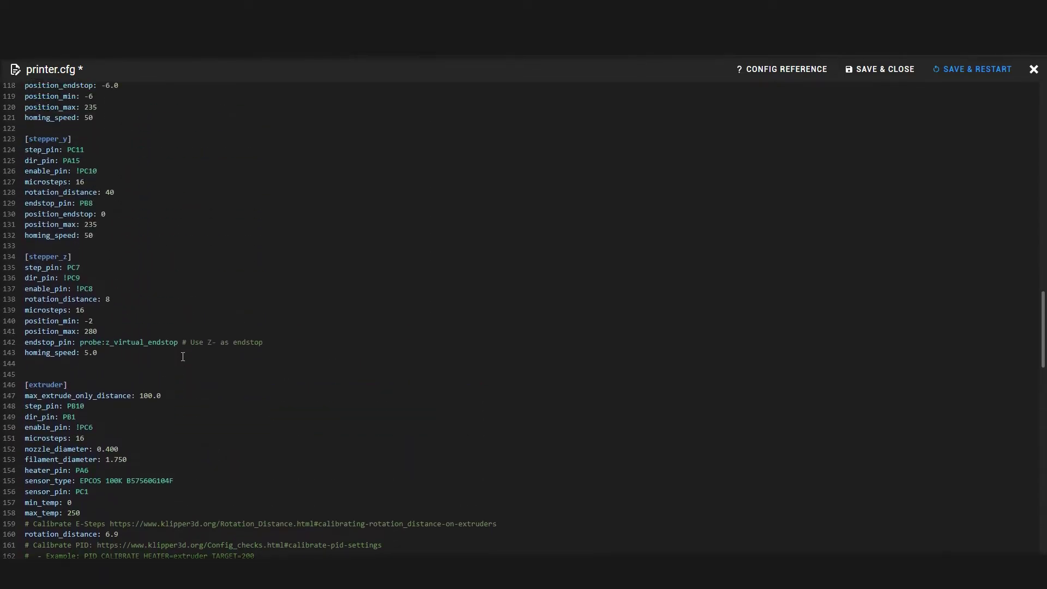
left_click(971, 73)
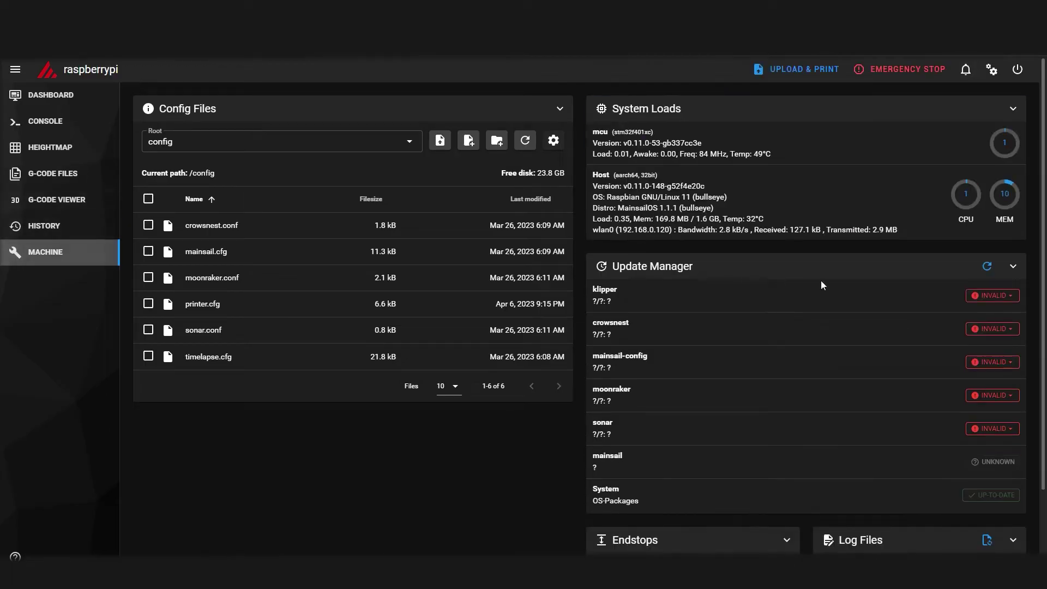
Refresh the Update Manager, update all components, and close the finished update log
left_click(986, 268)
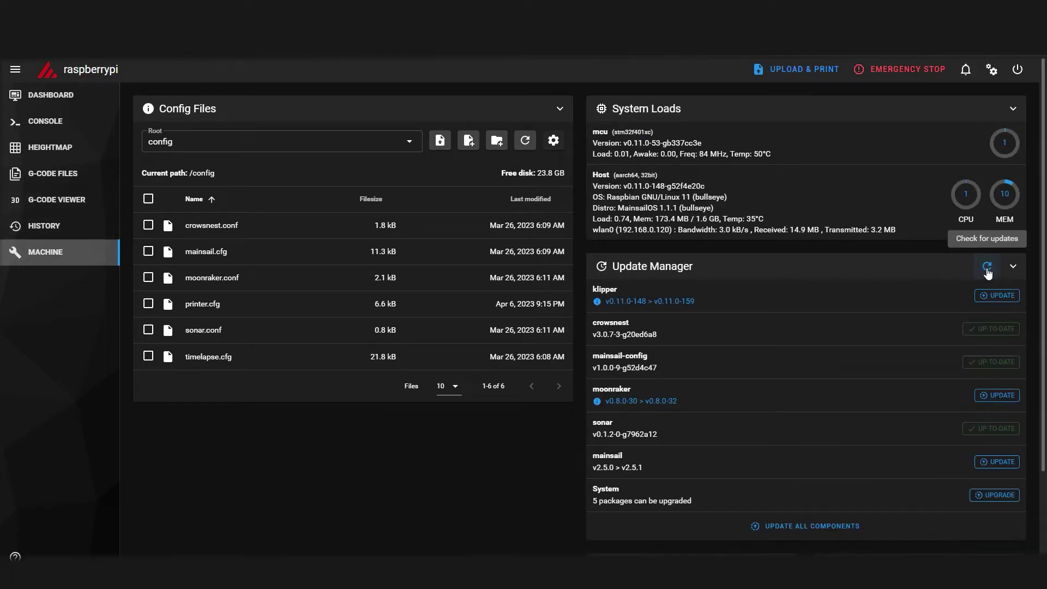
left_click(832, 525)
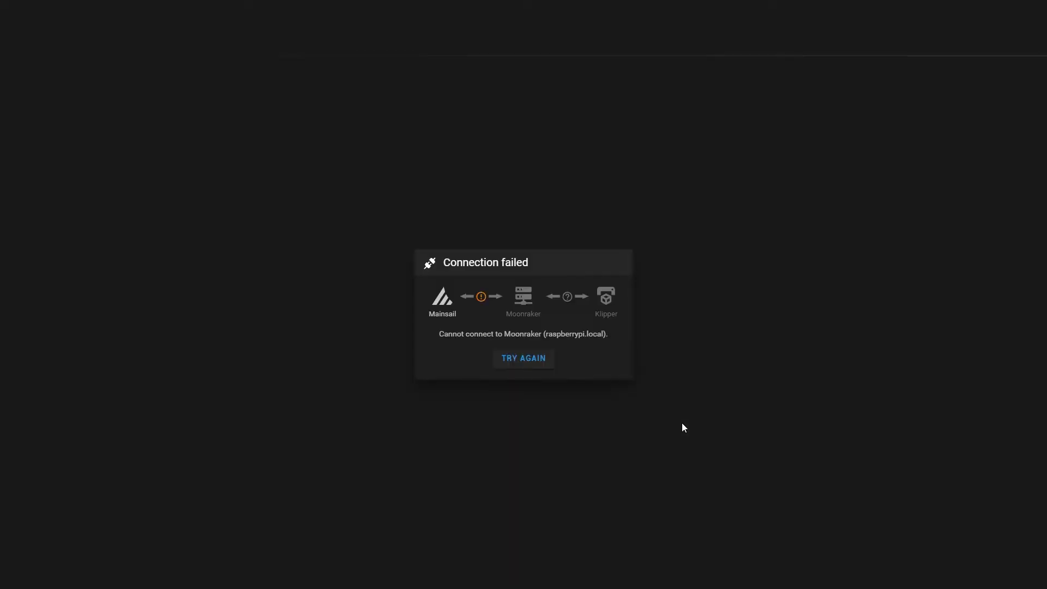
left_click_drag(427, 189, 329, 189)
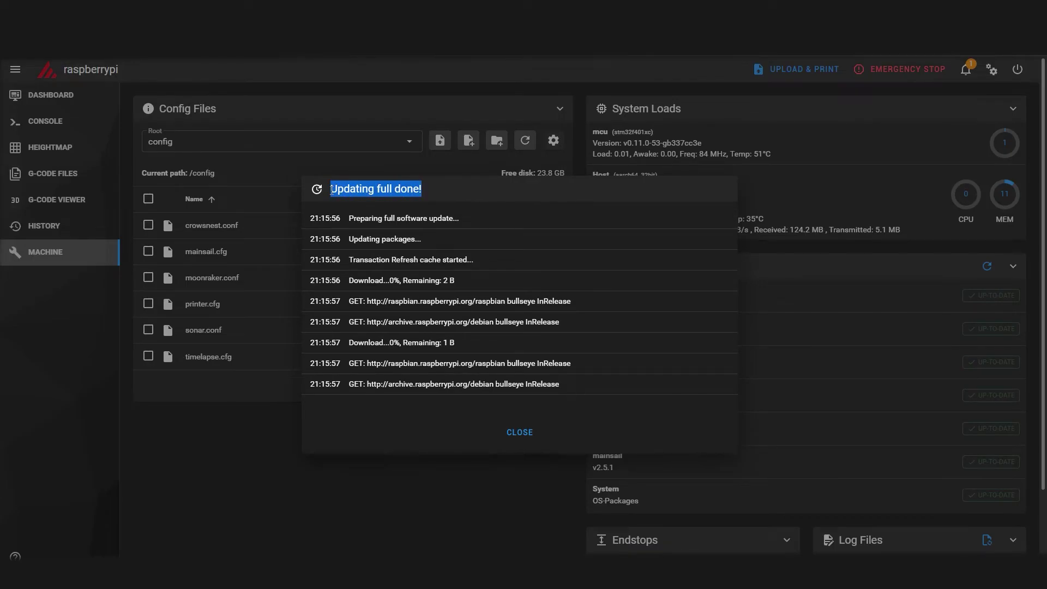
left_click(520, 433)
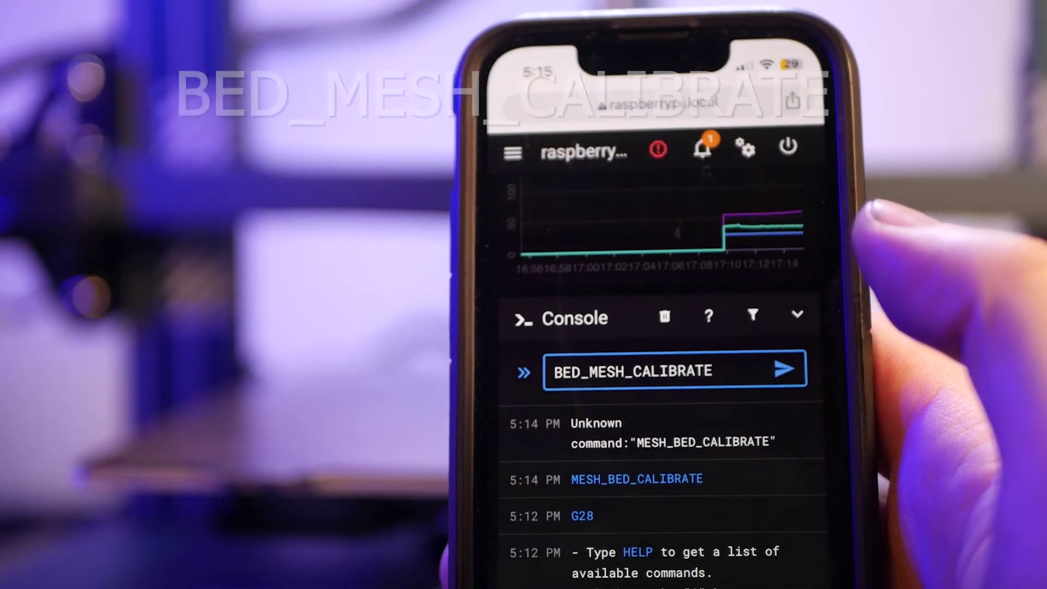
Send BED_MESH_CALIBRATE from the phone's Mainsail console
left_click(783, 369)
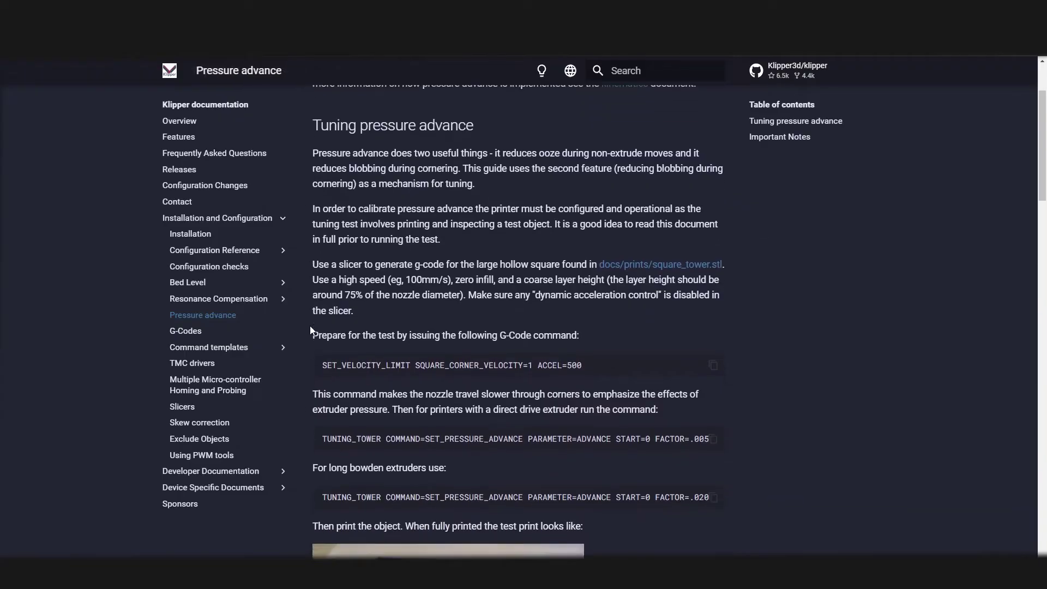
Scroll the Pressure advance guide down to the TUNING_TOWER test print photo and calipers measurement
scroll(312, 329, "down", 1)
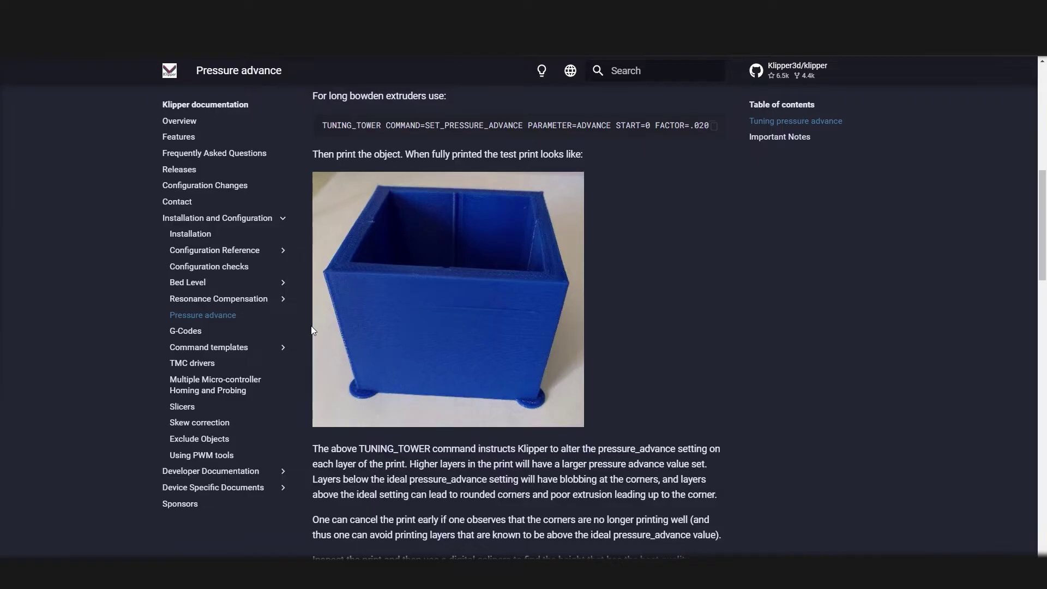
scroll(311, 330, "down", 5)
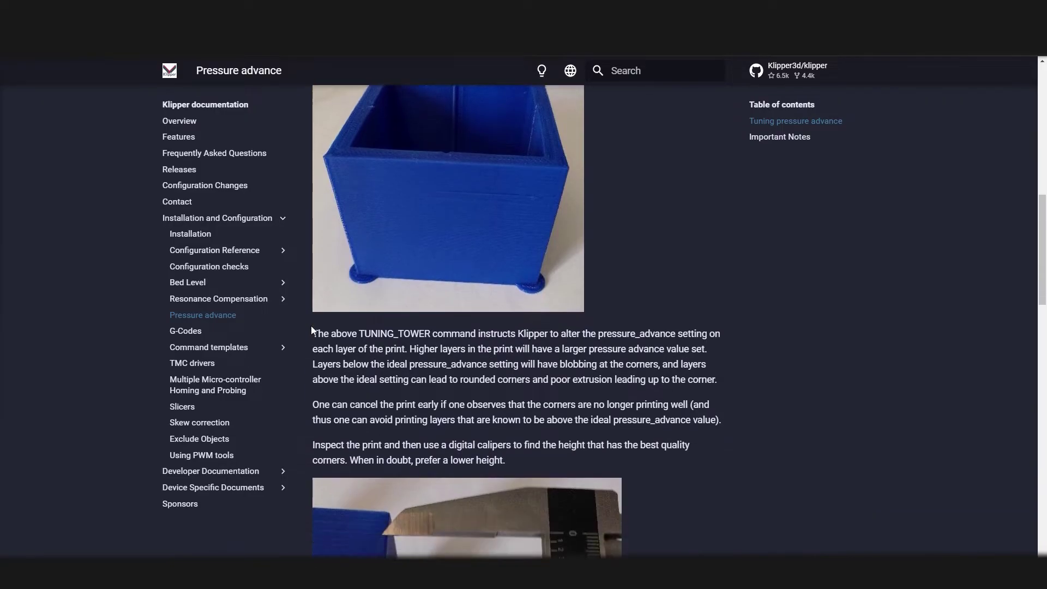
scroll(312, 330, "down", 1)
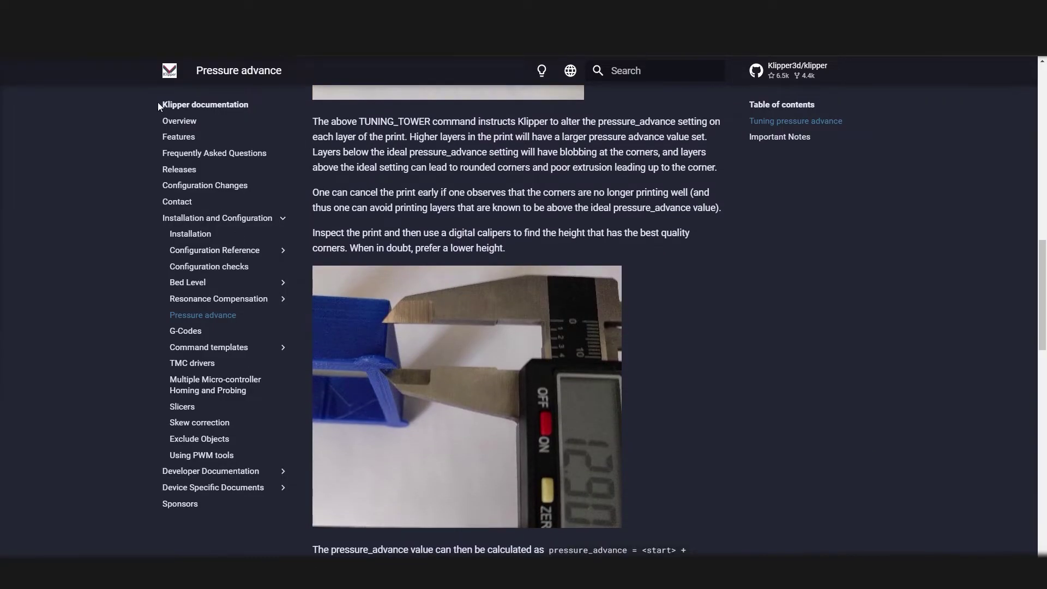